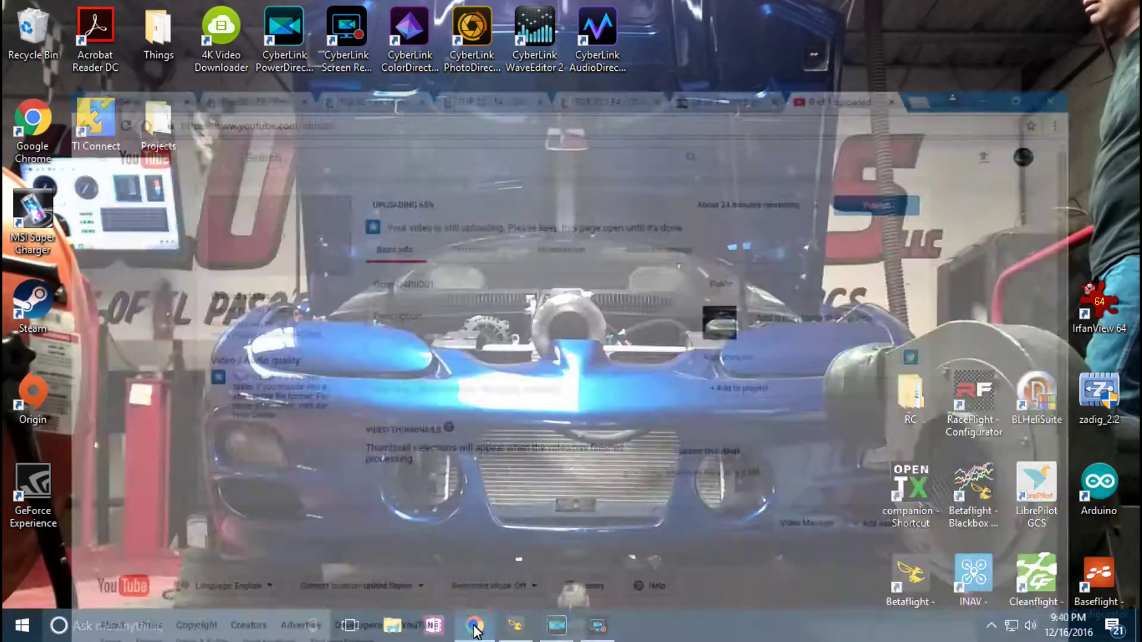
Examine the Flip 32 F3 Omnibus product pages and the eBay listings for JST SH 1.0mm 6-pin connectors.
click(217, 19)
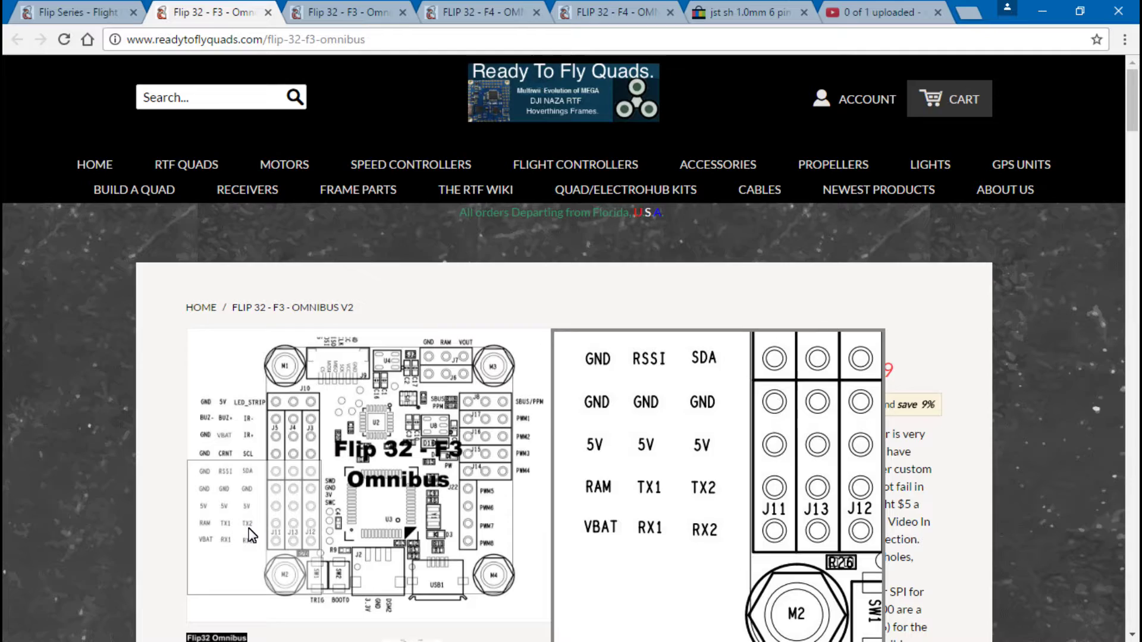
click(349, 6)
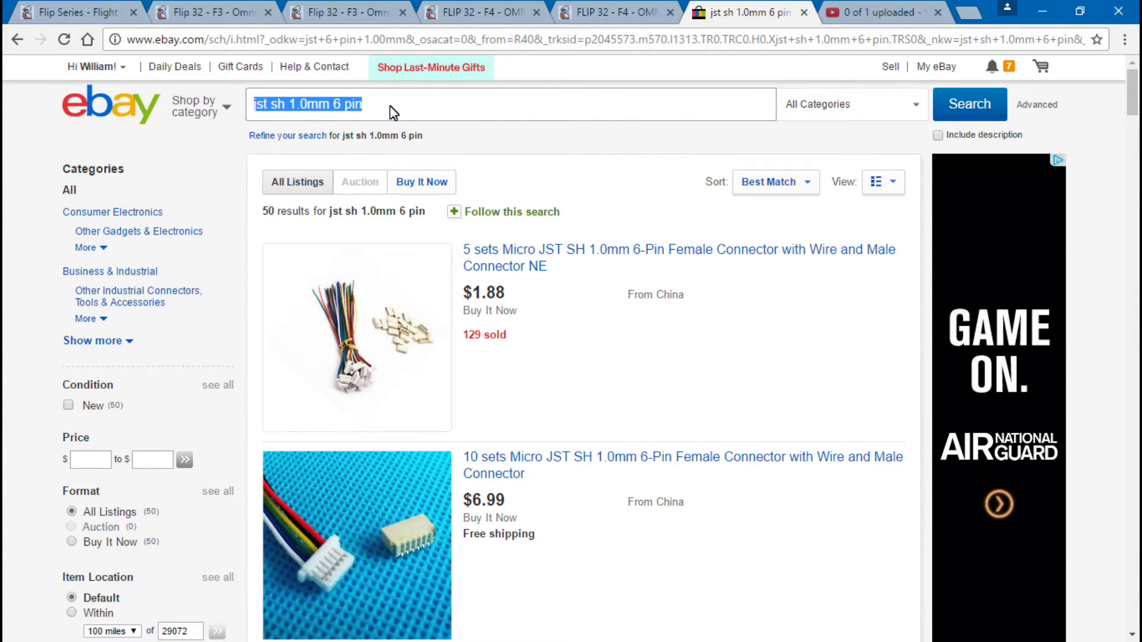
click(393, 113)
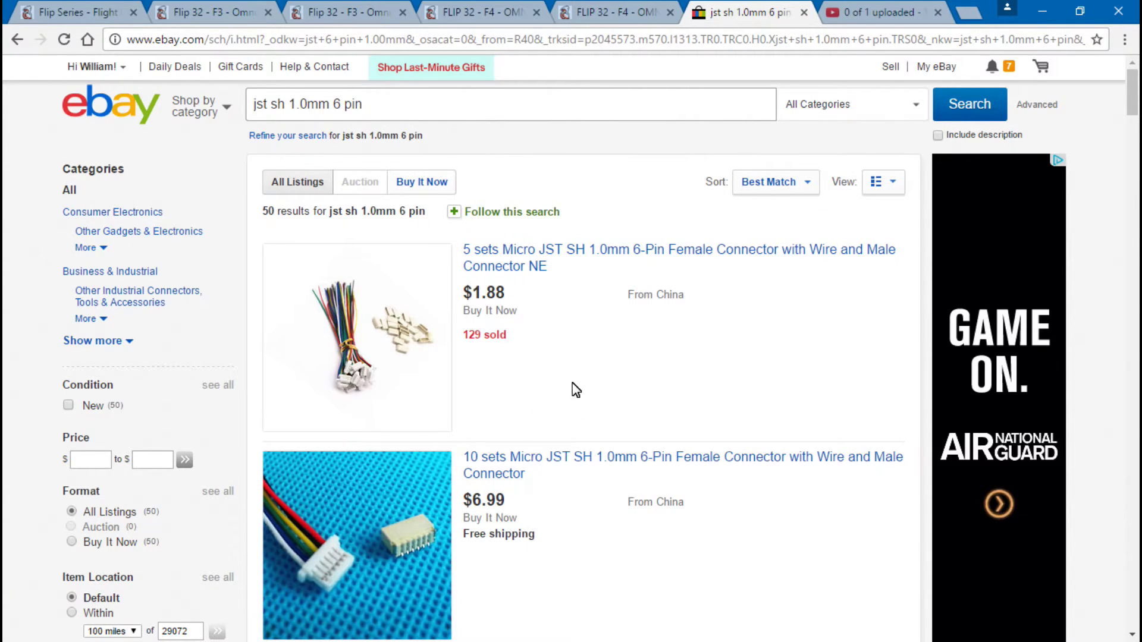
scroll(576, 390, down, 3)
scroll(563, 355, down, 4)
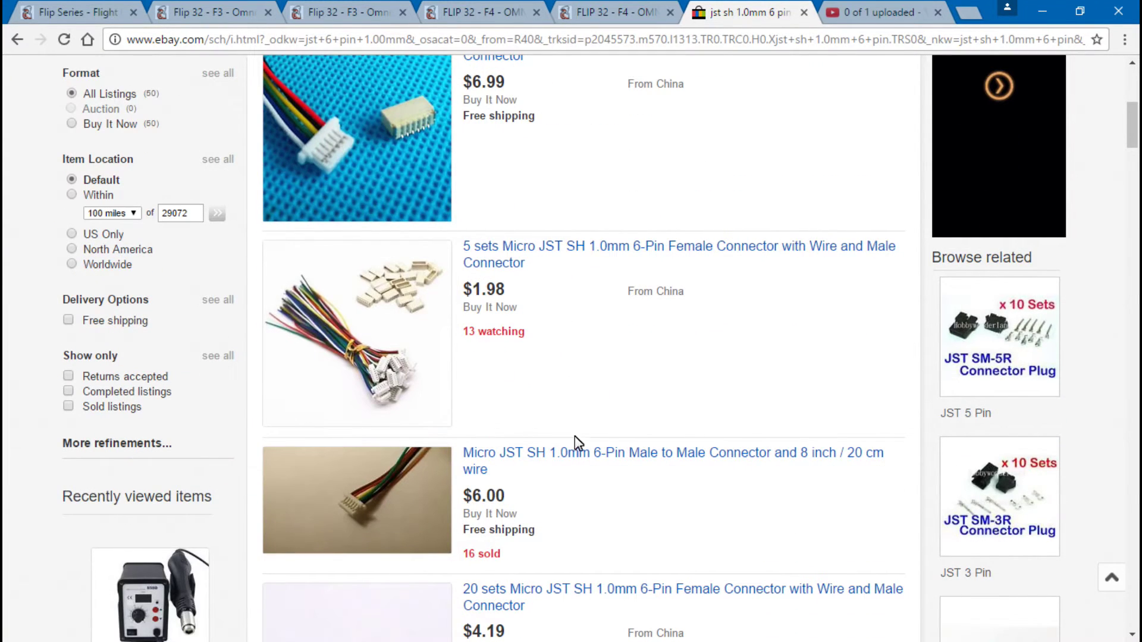
scroll(576, 443, down, 5)
scroll(573, 446, up, 11)
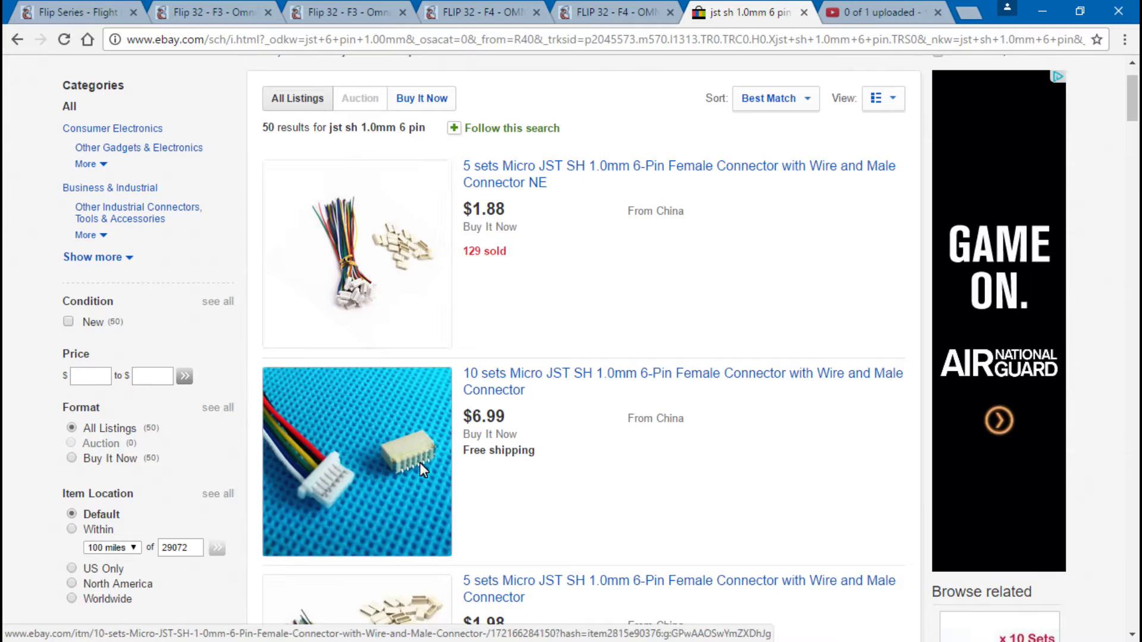
scroll(419, 463, down, 3)
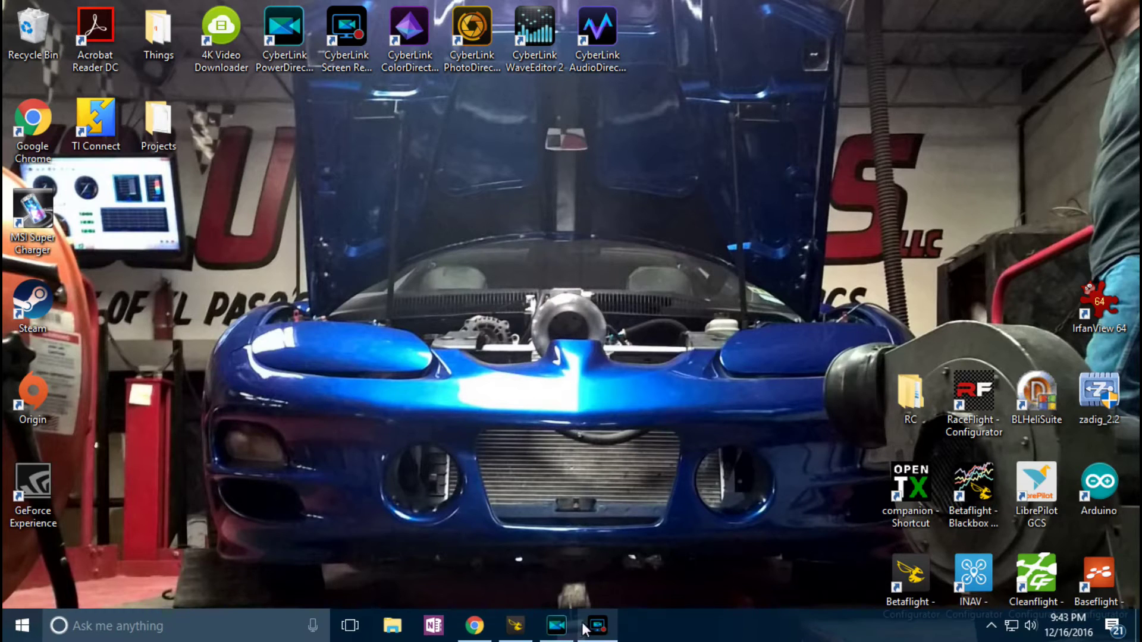
Switch to Betaflight Configurator and connect to the flight controller on COM5 at 115200 baud.
click(516, 625)
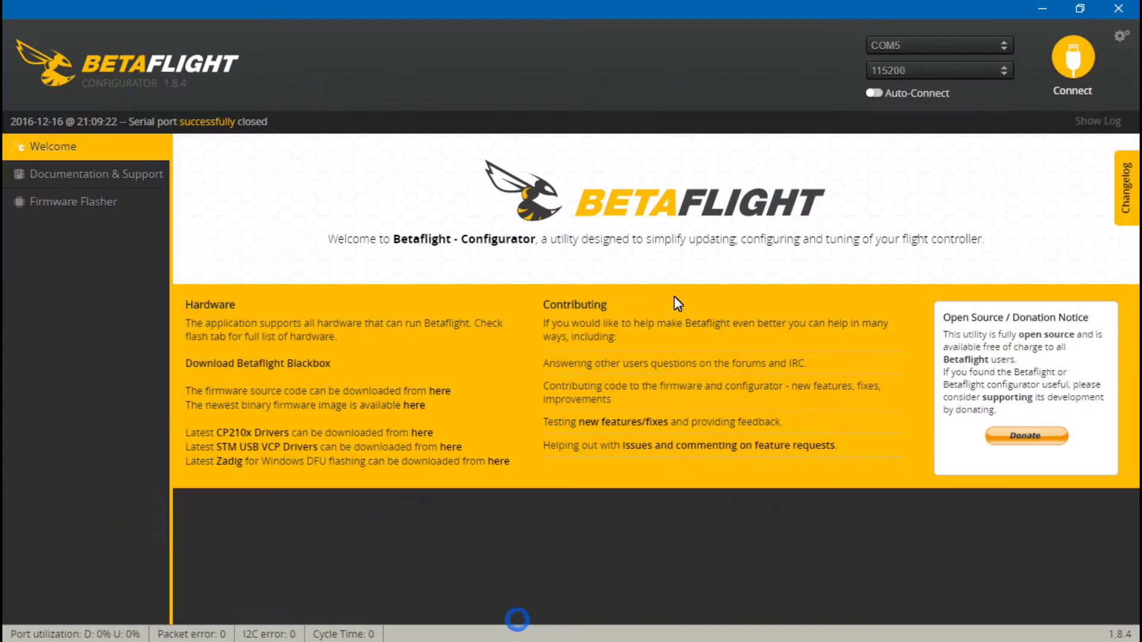
click(1081, 66)
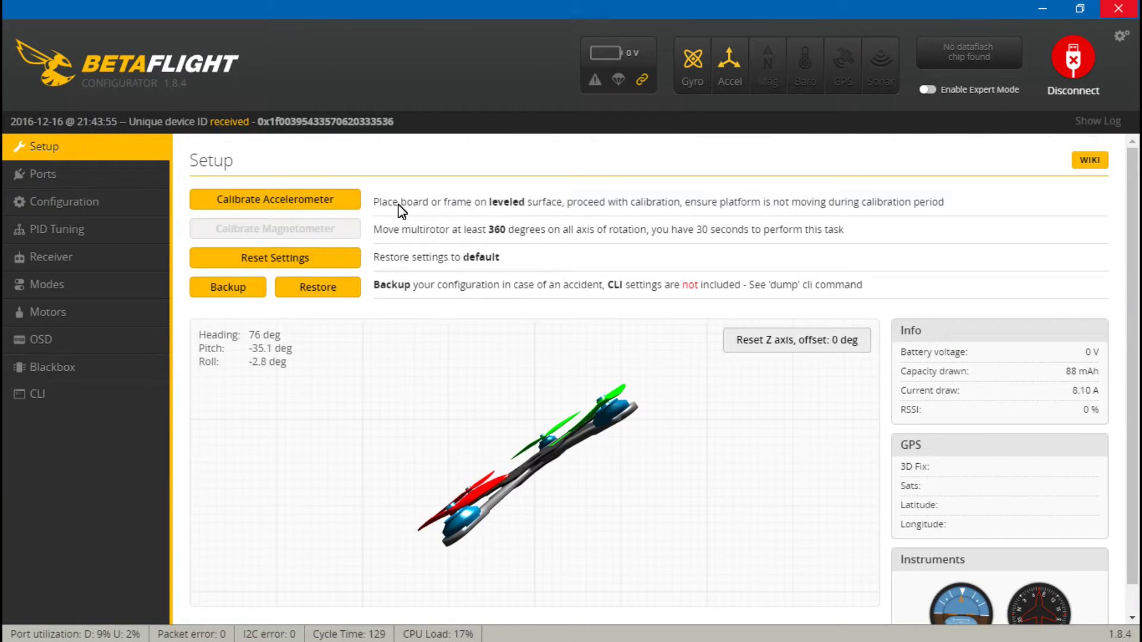
Disable MSP on UART1, set its telemetry output to SmartPort, and save the port settings with a reboot.
click(83, 173)
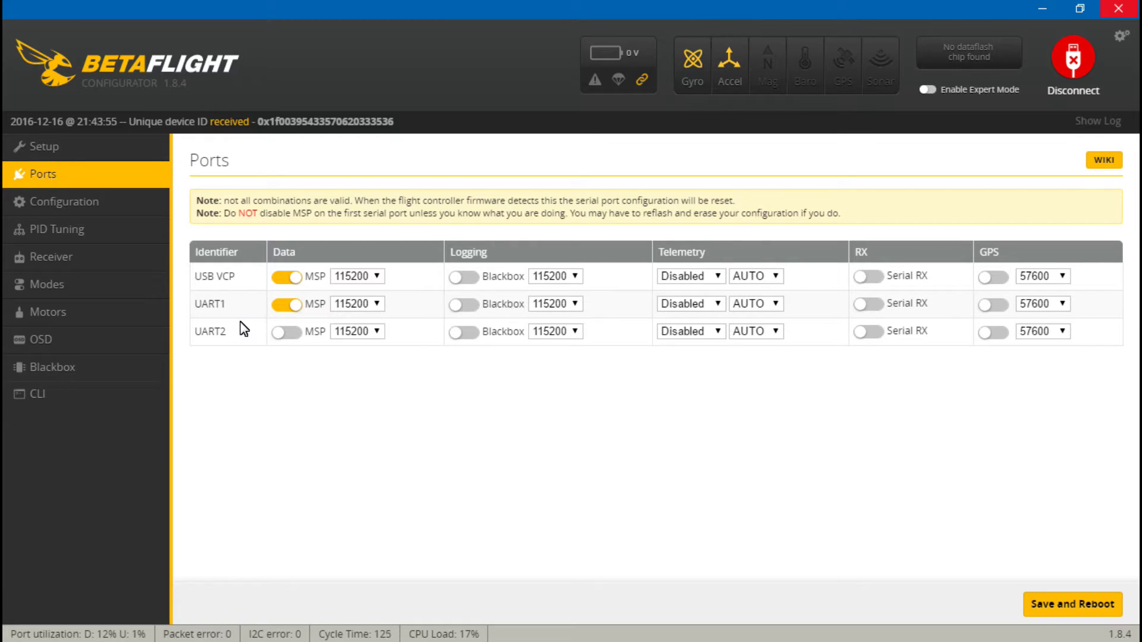
click(287, 309)
click(718, 304)
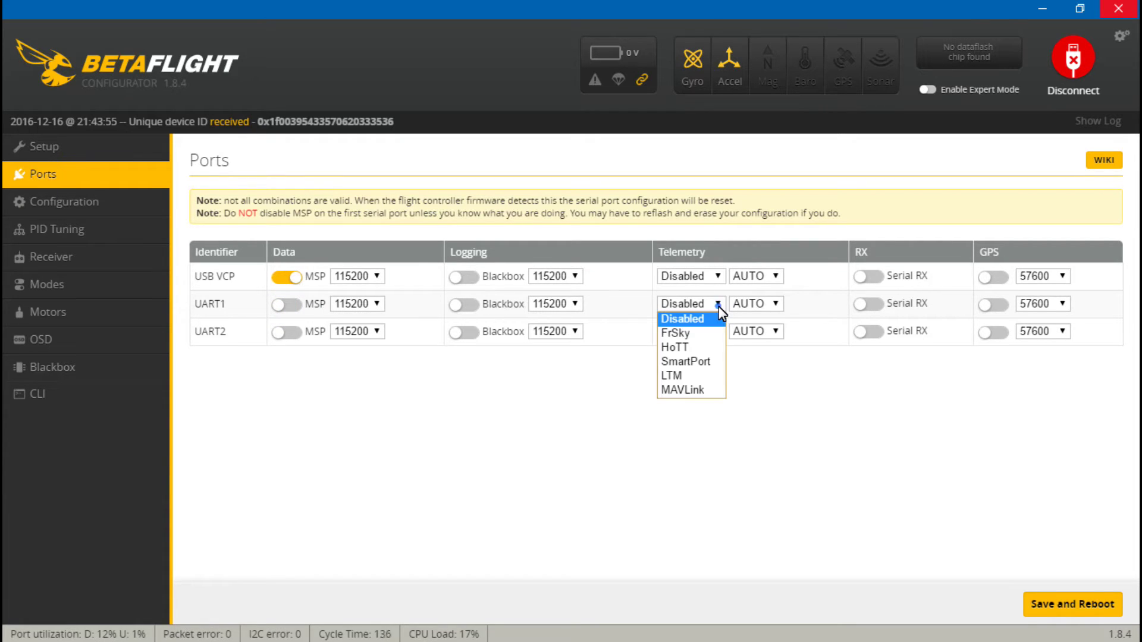
click(687, 362)
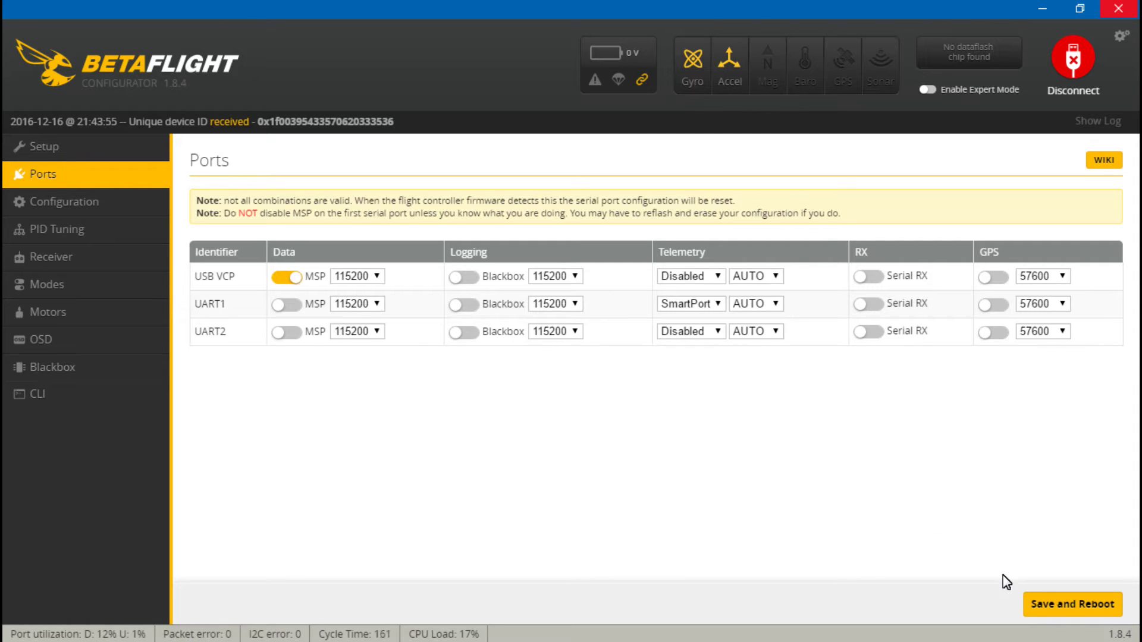
click(1065, 604)
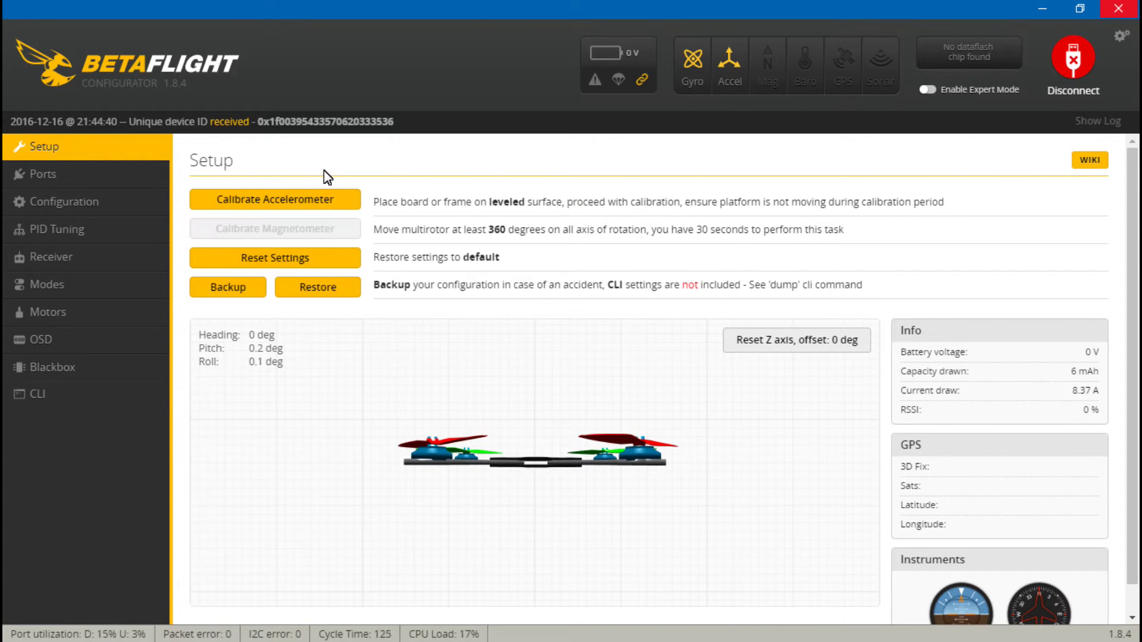
Set the receiver mode to RX_SERIAL and choose SBUS as the serial receiver provider in the configuration.
click(78, 173)
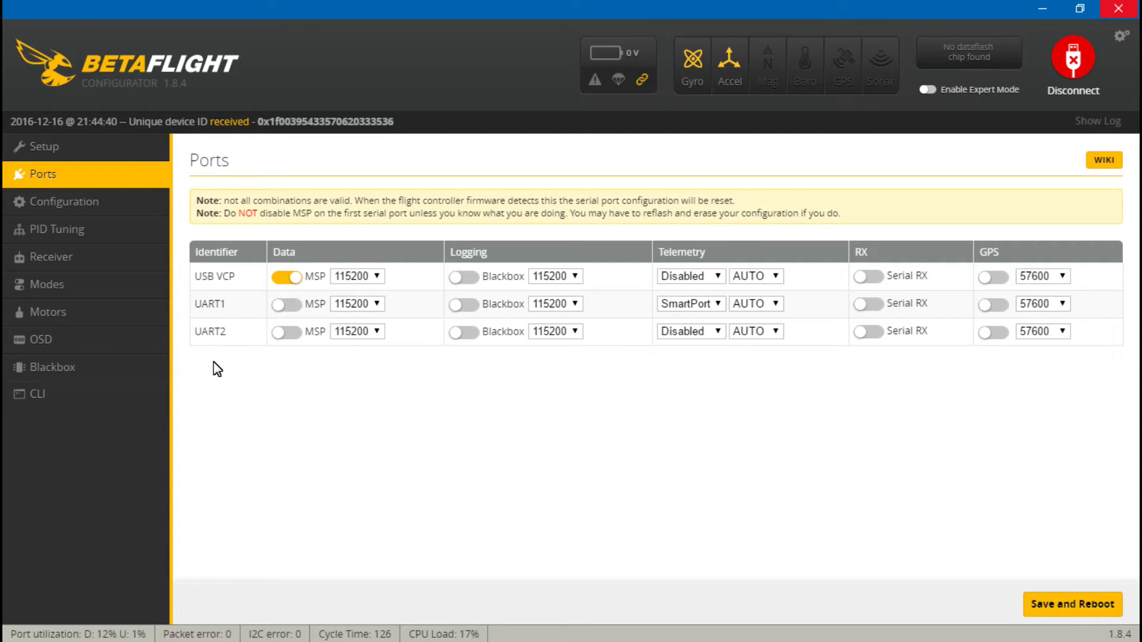
click(69, 208)
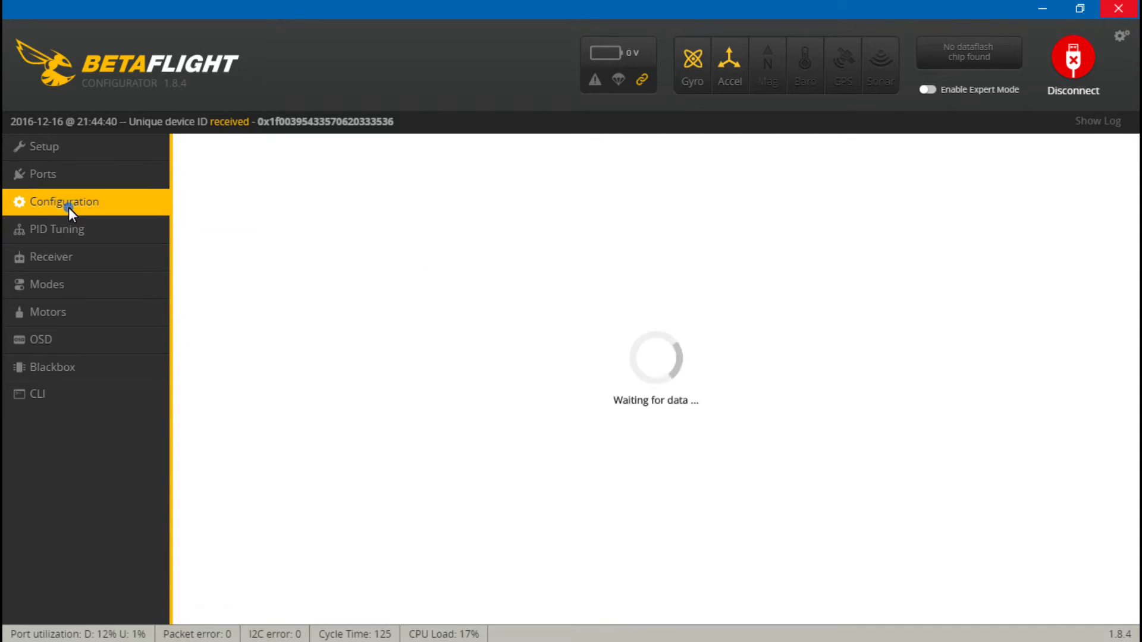
scroll(445, 368, down, 4)
scroll(445, 367, down, 3)
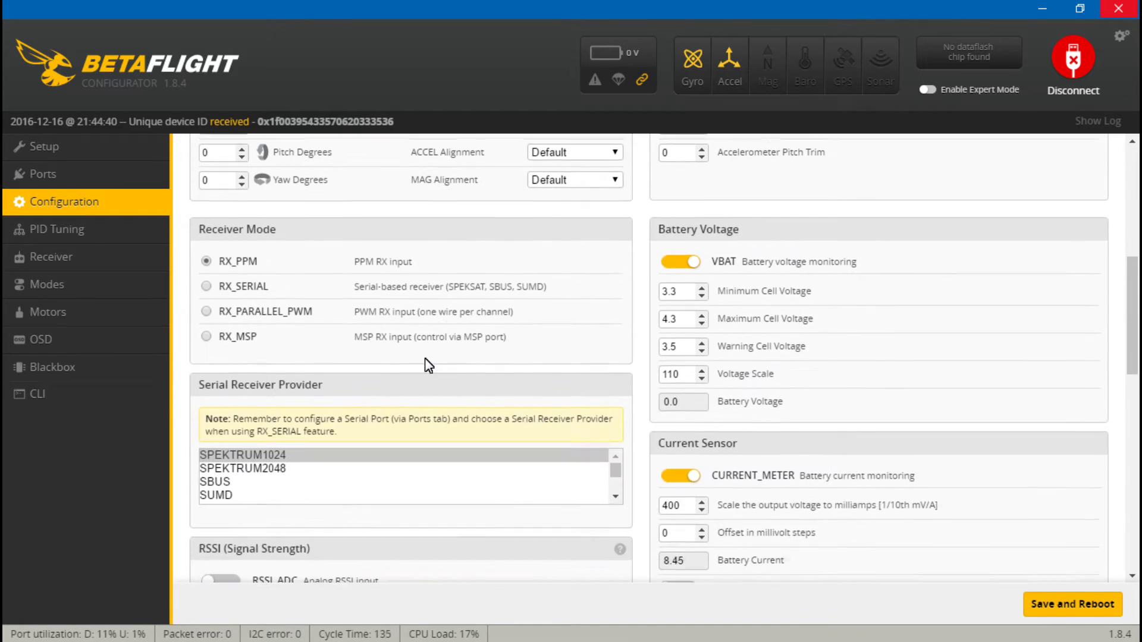
click(206, 286)
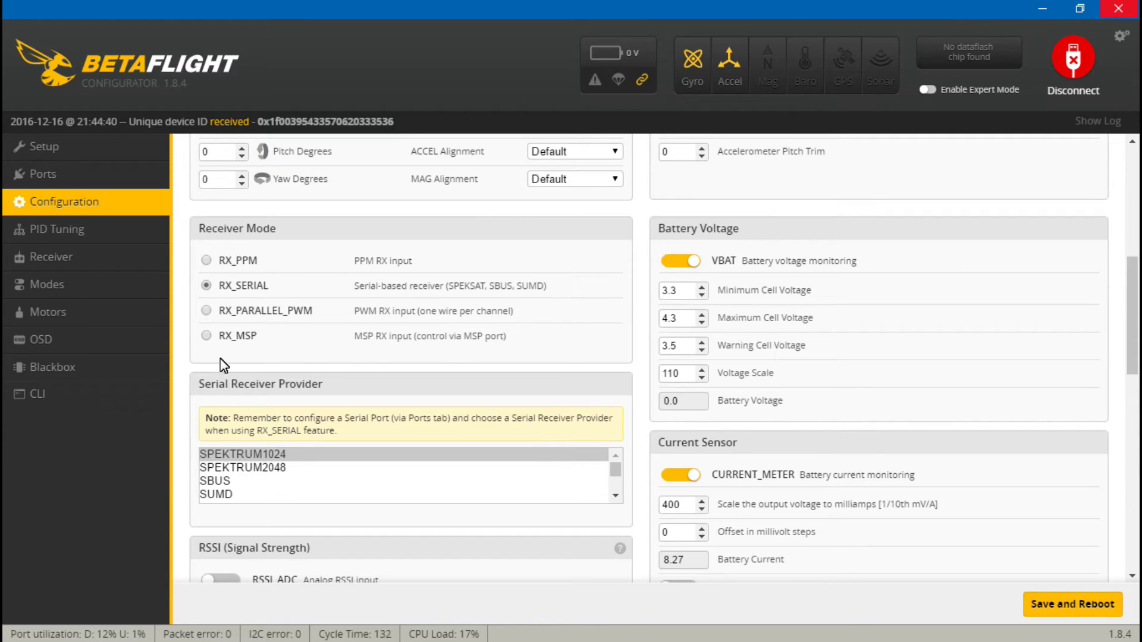
click(226, 481)
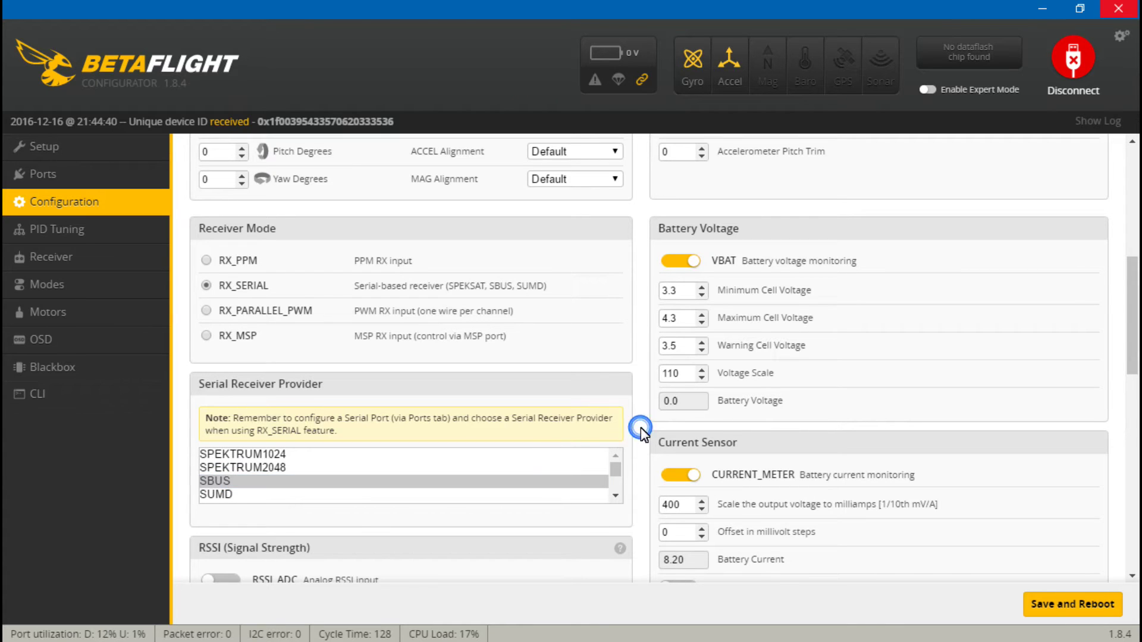
Enable the TELEMETRY feature among the other features, then save the configuration and reboot the board.
scroll(640, 427, down, 10)
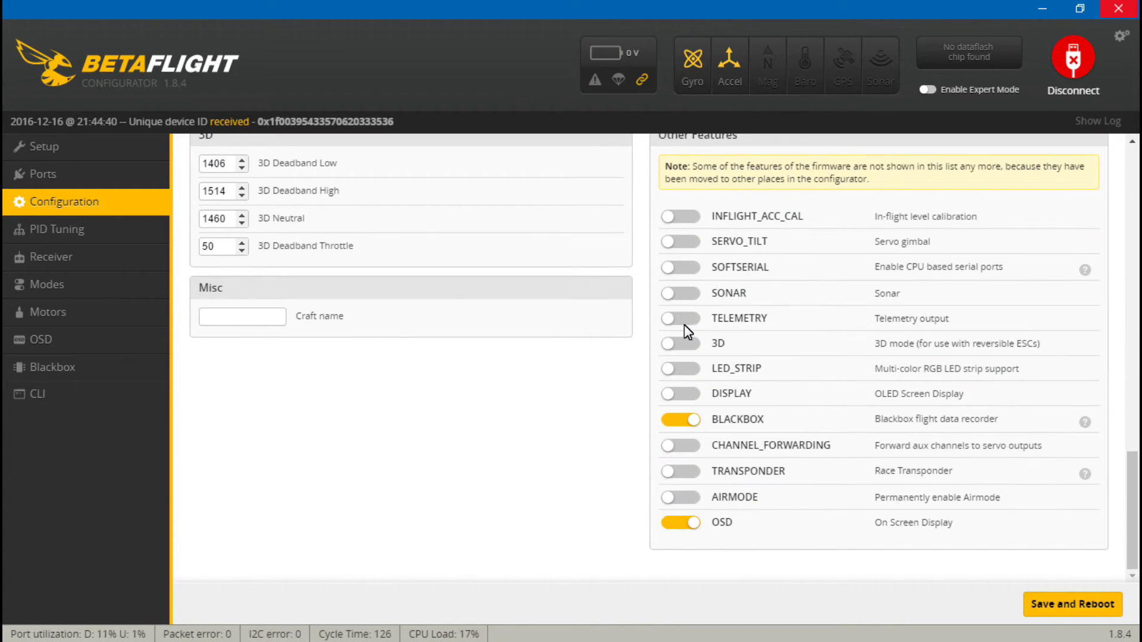
click(684, 324)
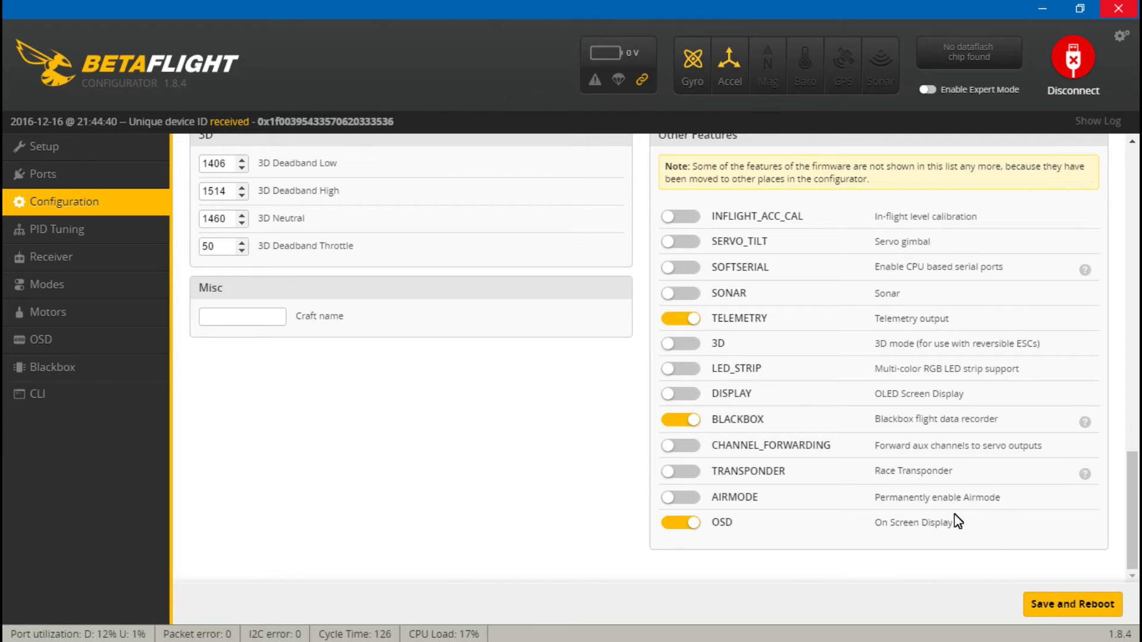
click(1043, 605)
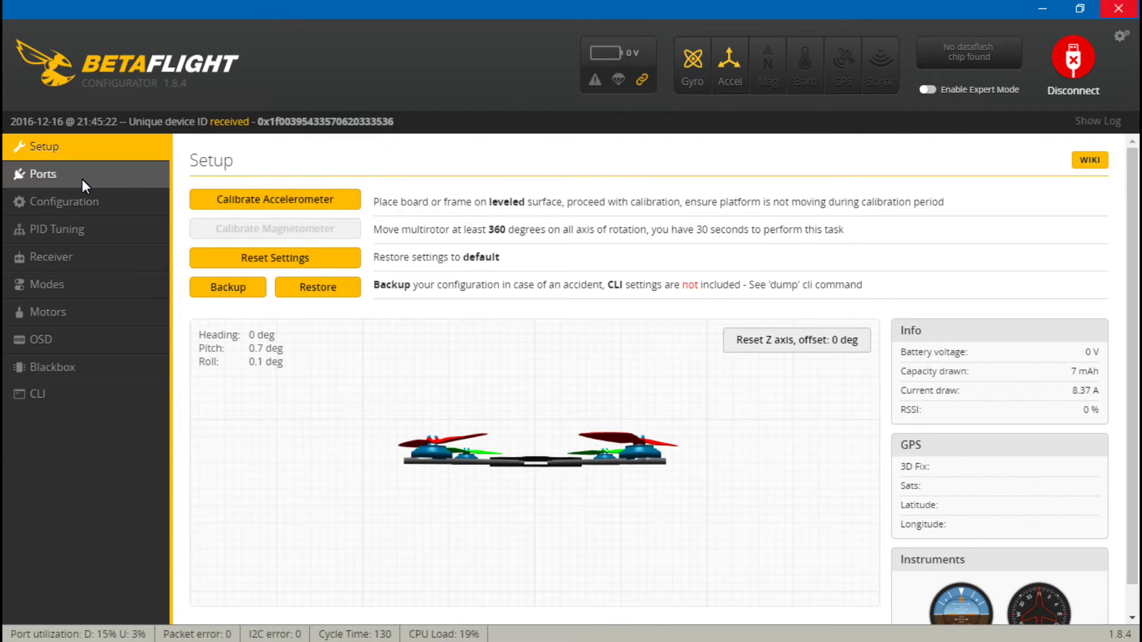
Enable Serial RX on UART3 in the port settings, then save and reboot.
click(82, 180)
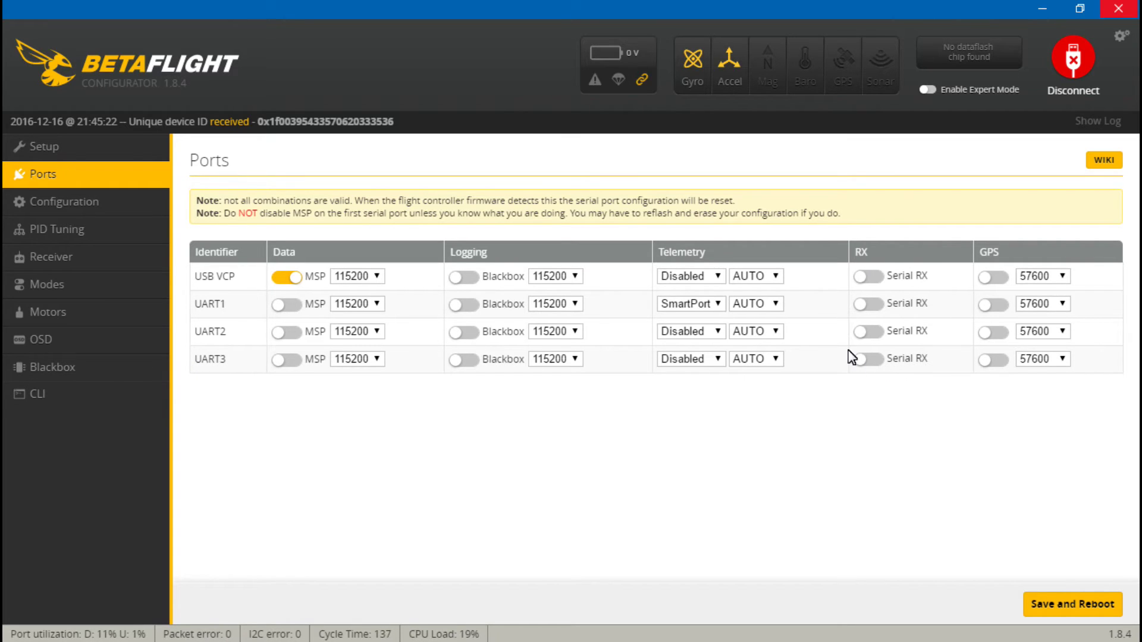
click(873, 360)
click(1070, 612)
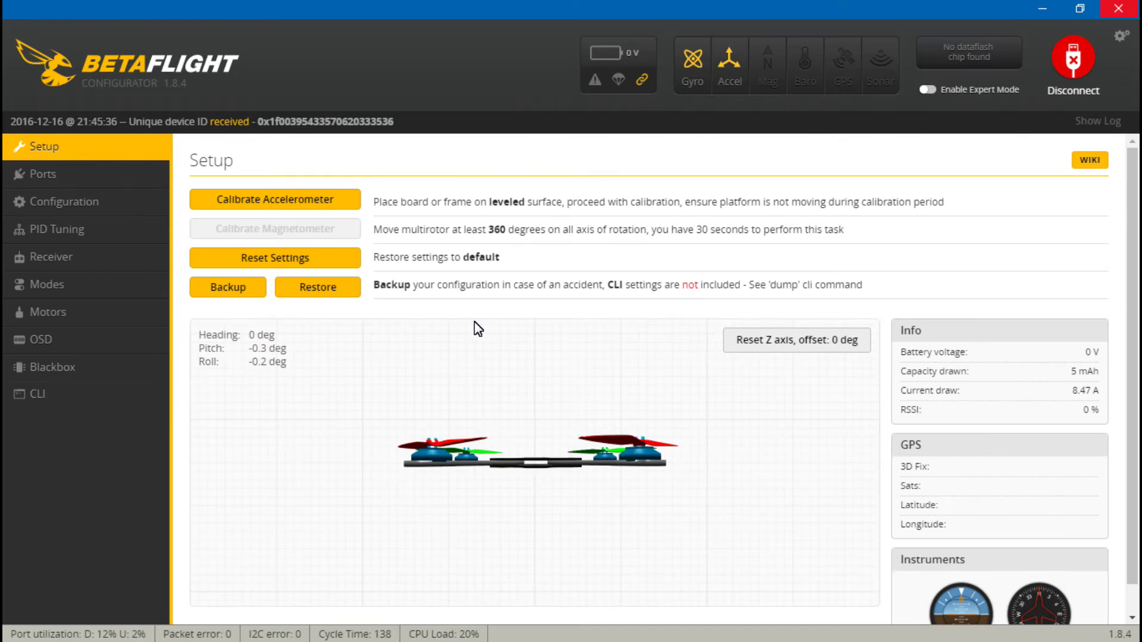
Switch the receiver mode from PPM to RX_SERIAL in the configuration, then save and reboot.
click(44, 204)
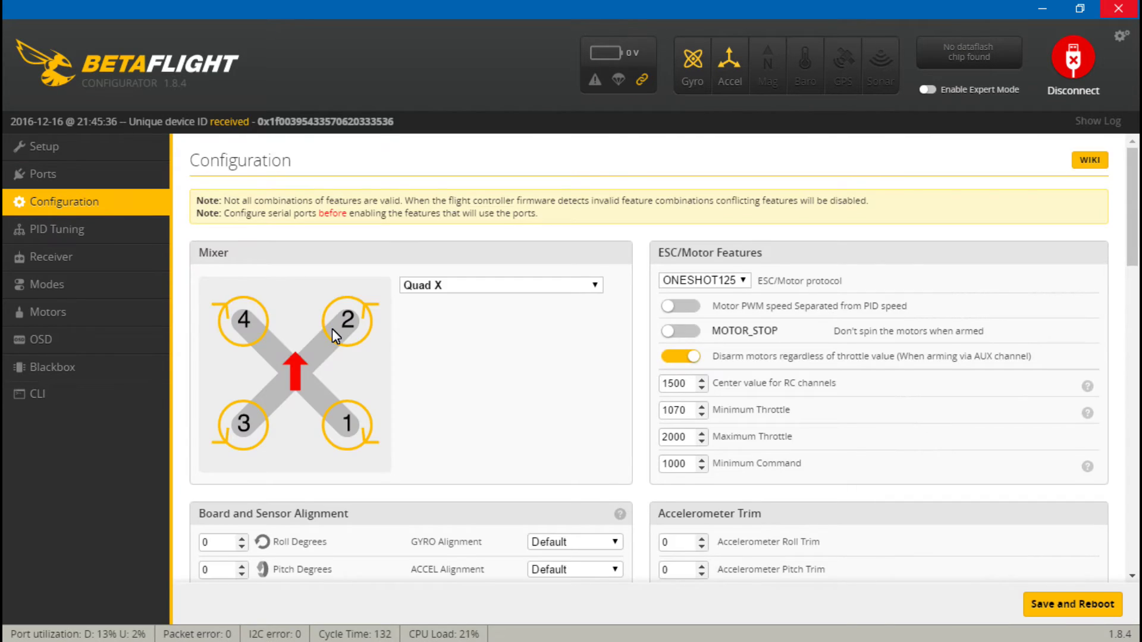
scroll(332, 329, down, 3)
scroll(331, 328, down, 3)
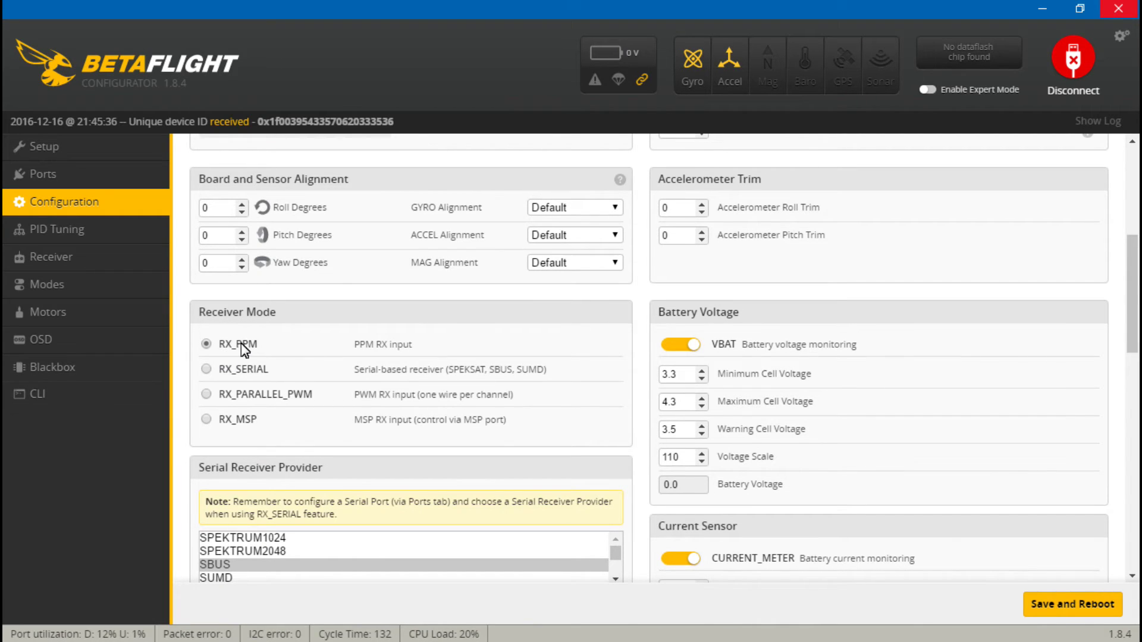
click(206, 369)
click(1074, 606)
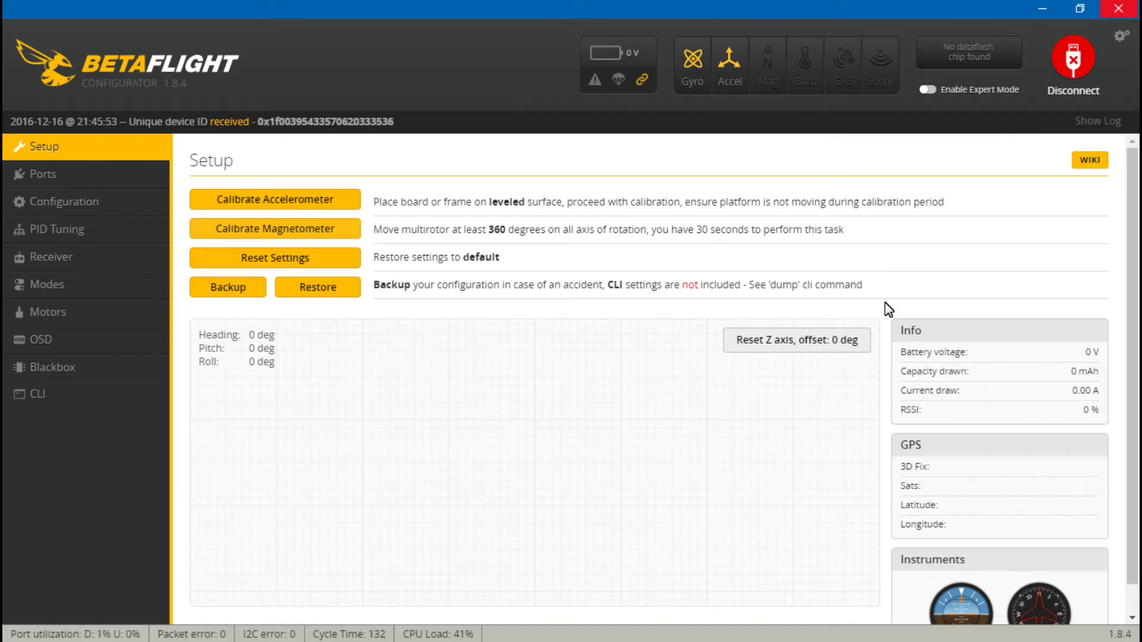
Check the saved receiver mode and serial receiver provider, then view the live receiver channel values.
click(91, 205)
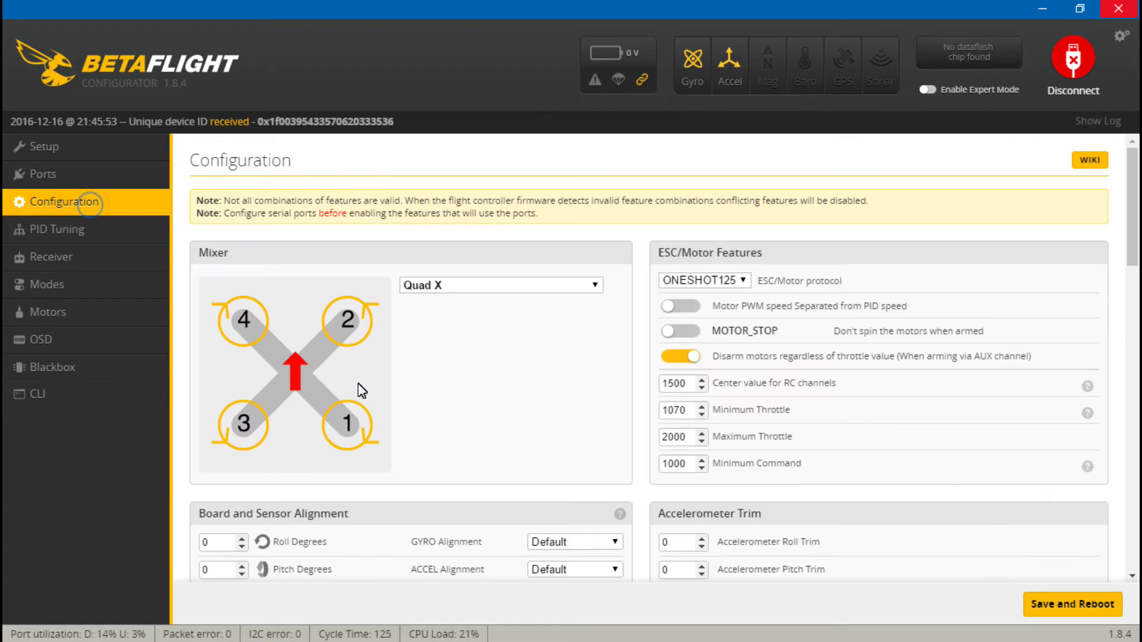
scroll(365, 406, down, 4)
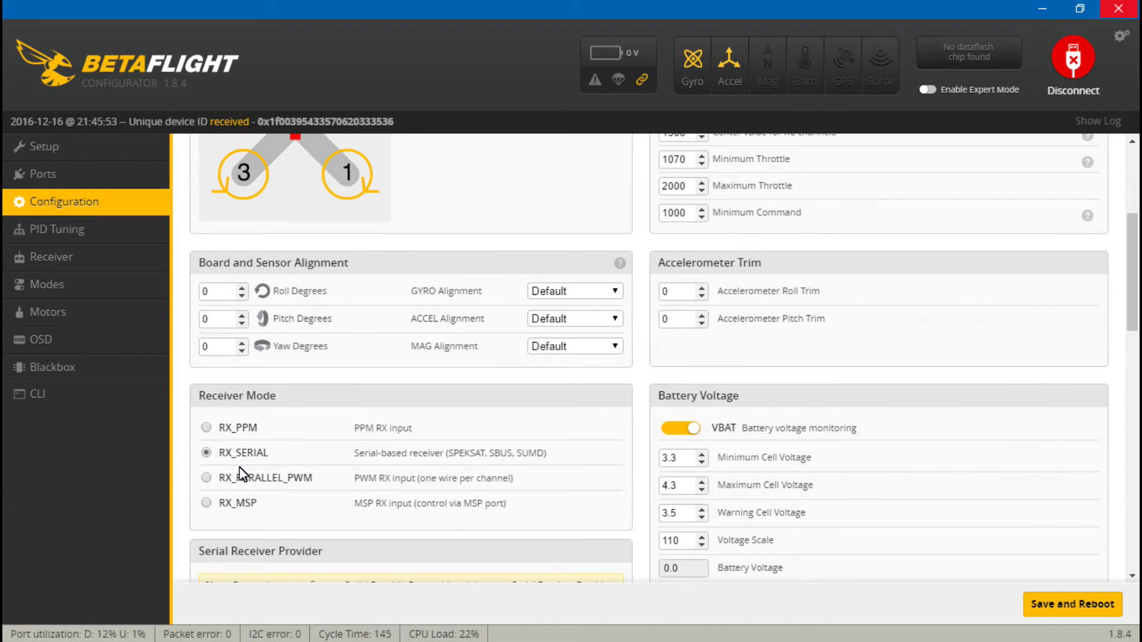
scroll(201, 324, down, 3)
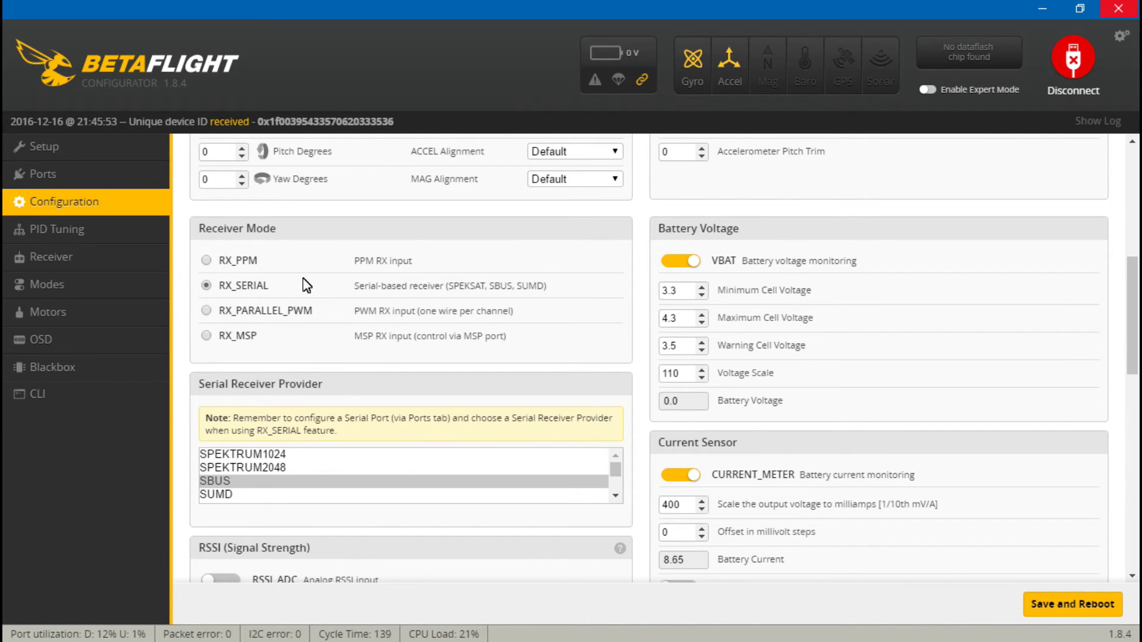
click(51, 261)
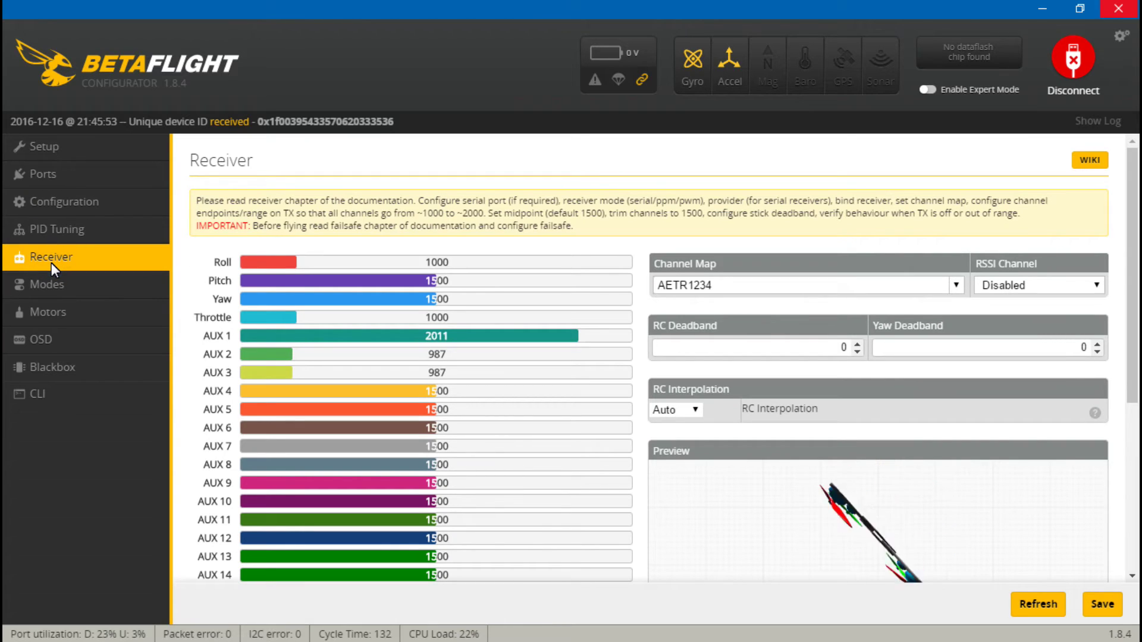